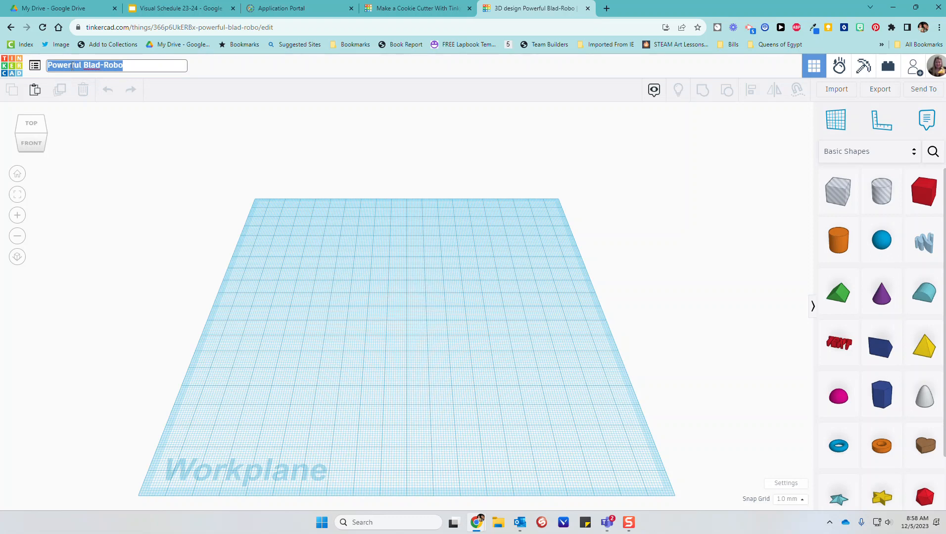
# Rename the design with the teacher's name followed by "Cookie Cutter"
pyautogui.write('Mrs. ')
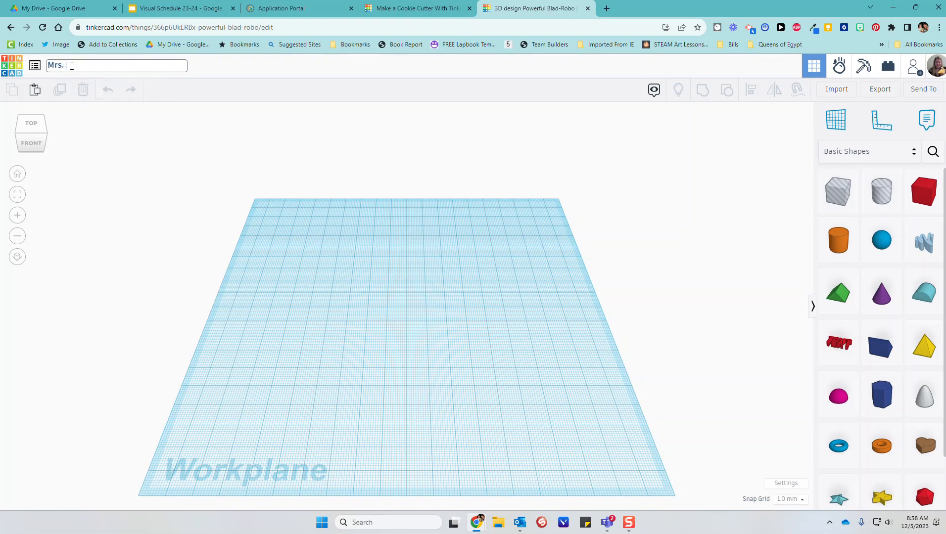
pyautogui.write('Tsukioka Cookie Cutter')
pyautogui.click(433, 370)
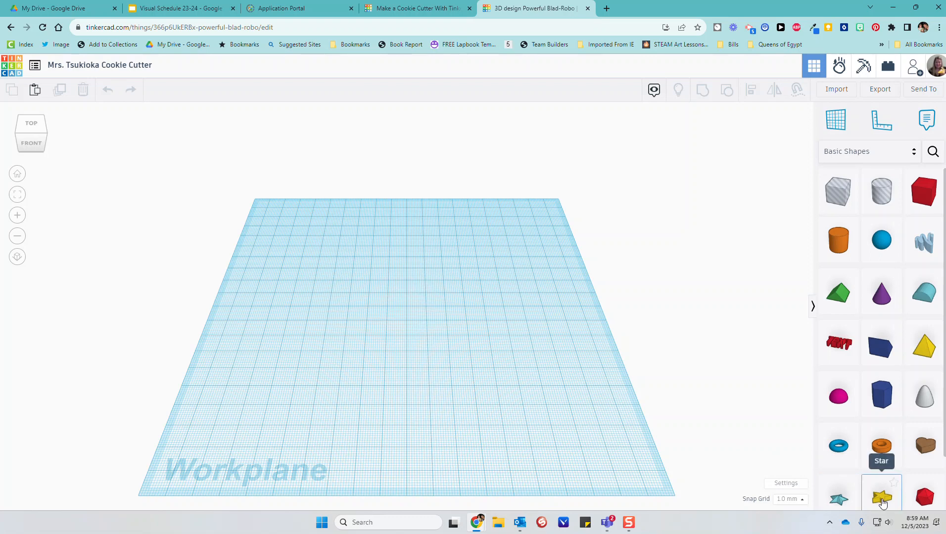
# Place an enlarged star near the middle of the workplane and a cone overlapping the star's rear point
pyautogui.moveTo(881, 497); pyautogui.dragTo(401, 321)
pyautogui.moveTo(438, 351); pyautogui.dragTo(478, 392)
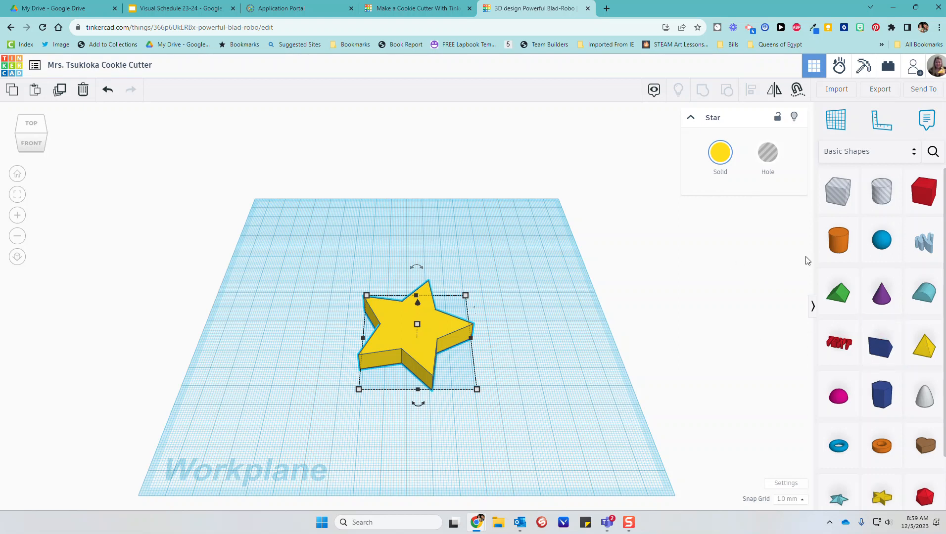
pyautogui.click(881, 301)
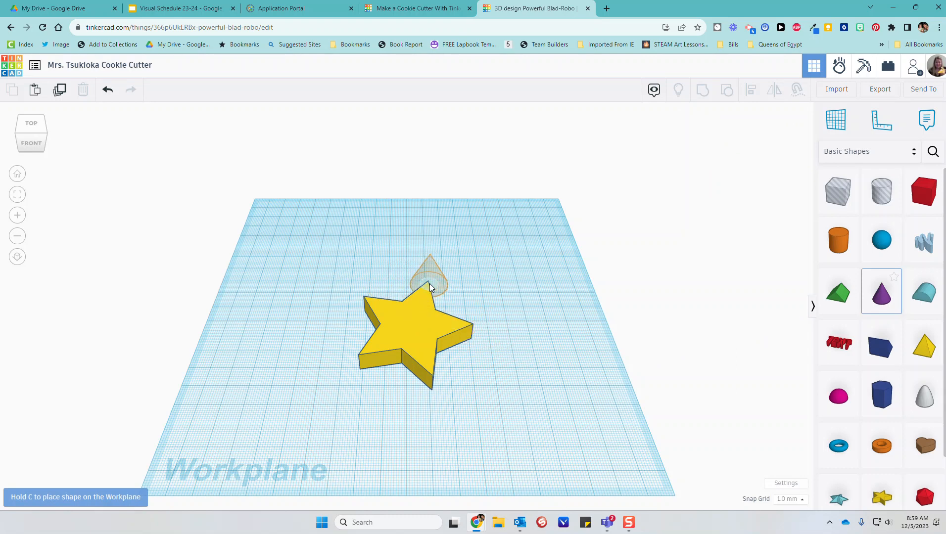
pyautogui.click(429, 284)
pyautogui.moveTo(421, 352); pyautogui.dragTo(420, 338)
# Group the star and cone into one shape and export the selected shape as an SVG file
pyautogui.moveTo(543, 367); pyautogui.dragTo(559, 431, button='right')
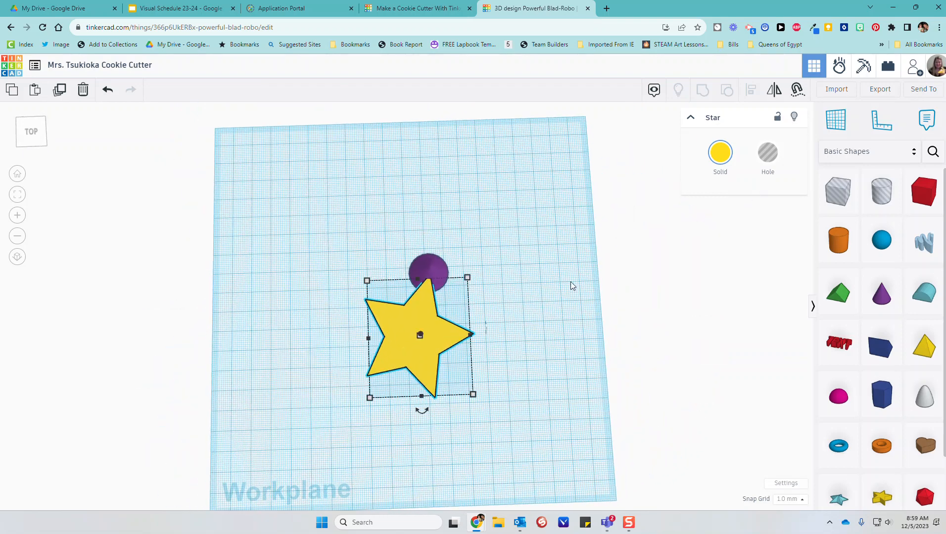
pyautogui.hotkey('ctrl', 'a')
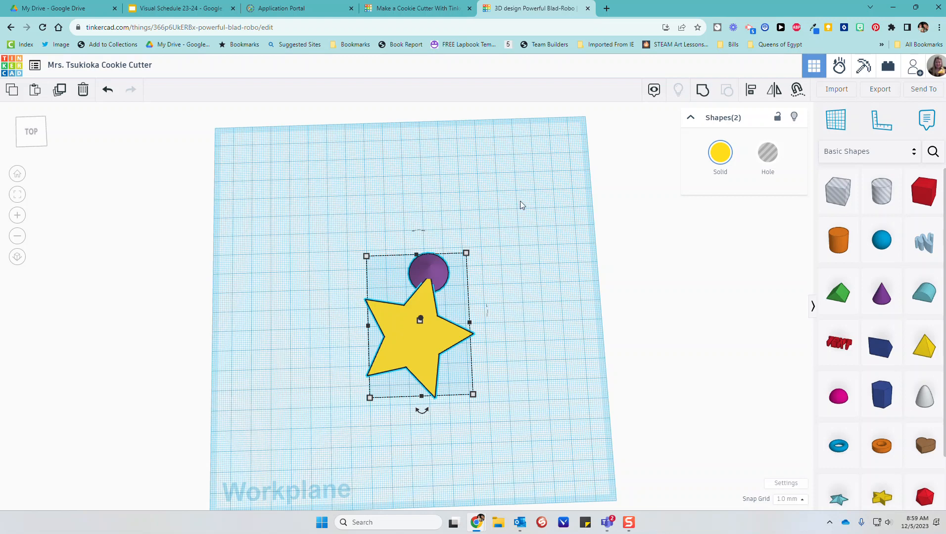
pyautogui.click(705, 95)
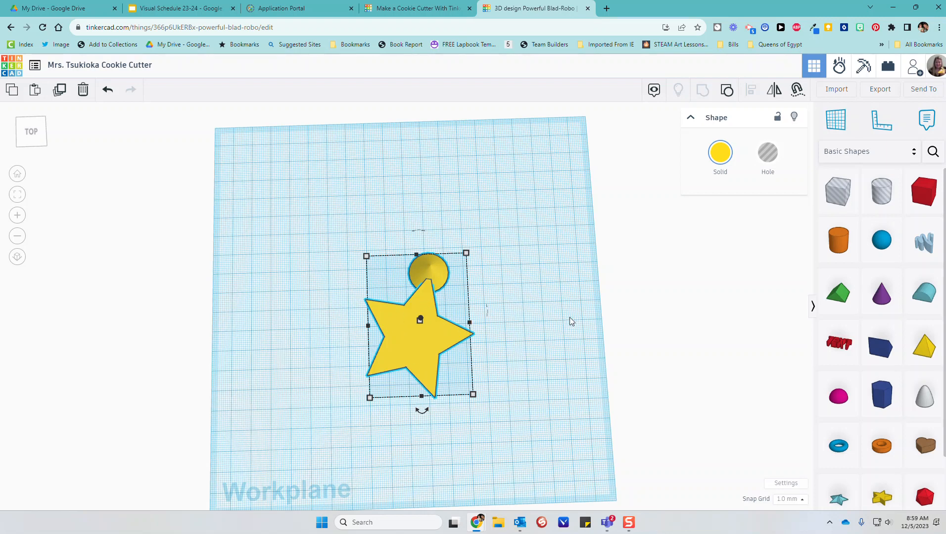
pyautogui.click(877, 91)
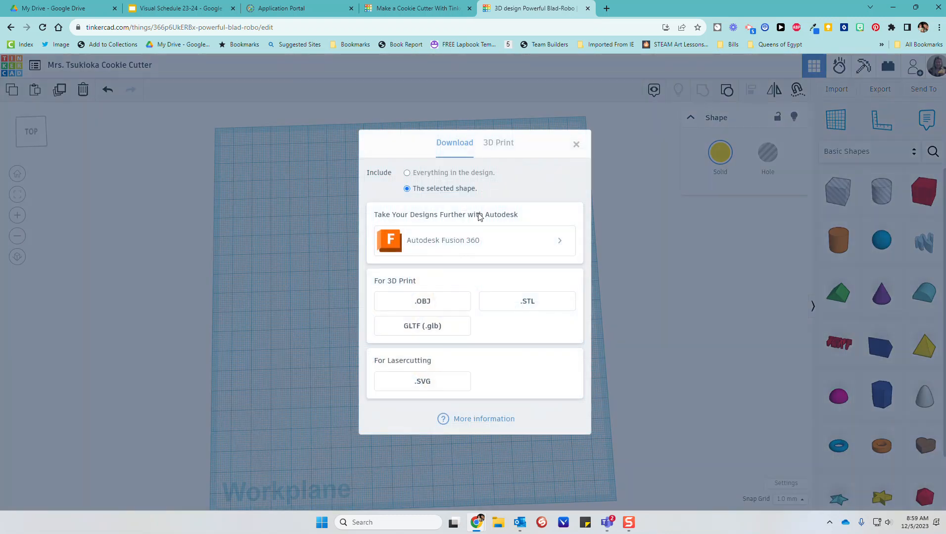
pyautogui.click(433, 383)
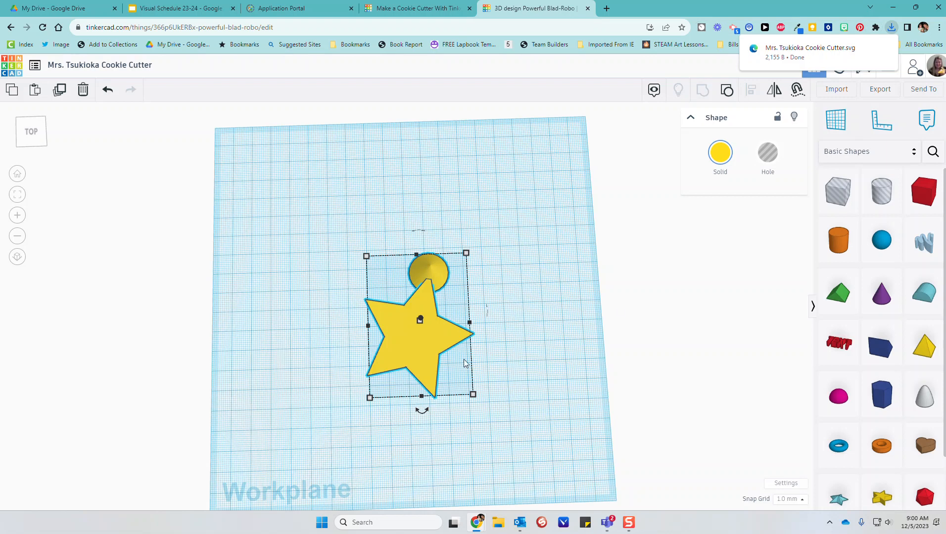
# Move the grouped star to the workplane's rear left corner and import the downloaded cookie cutter SVG
pyautogui.moveTo(427, 343); pyautogui.dragTo(266, 206)
pyautogui.click(511, 193)
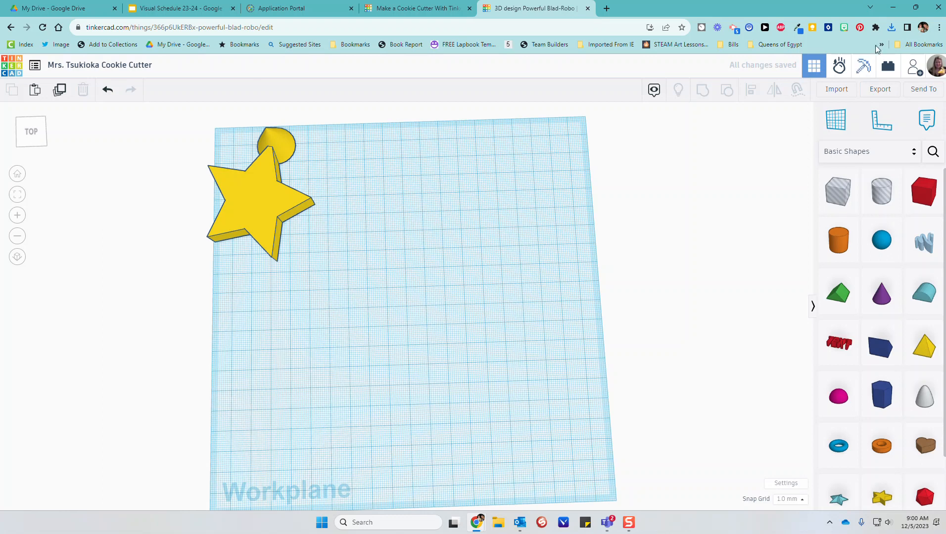
pyautogui.click(843, 90)
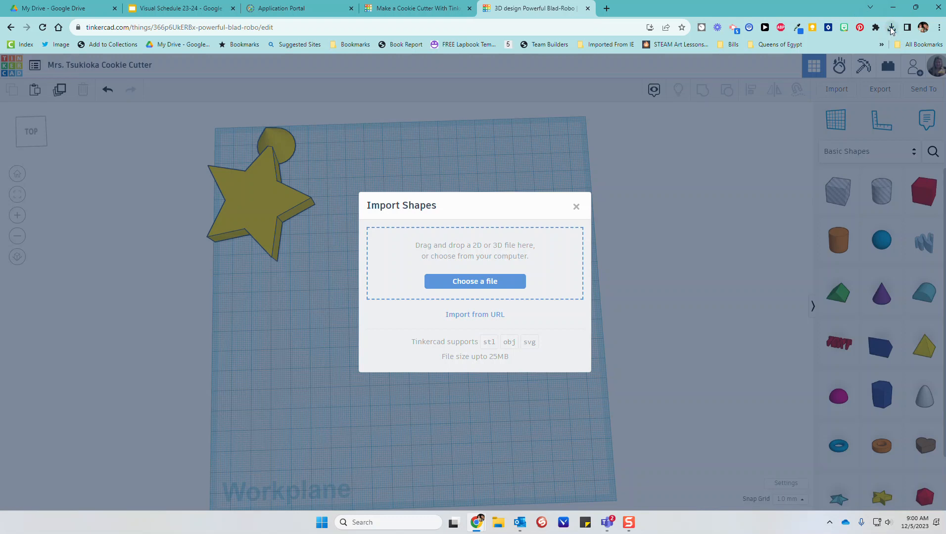
pyautogui.click(891, 29)
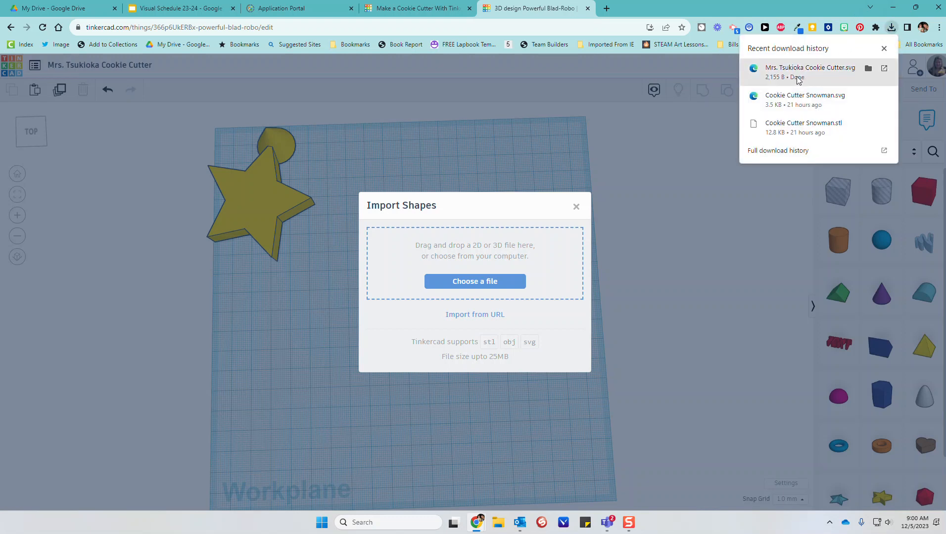
pyautogui.moveTo(802, 70); pyautogui.dragTo(475, 260)
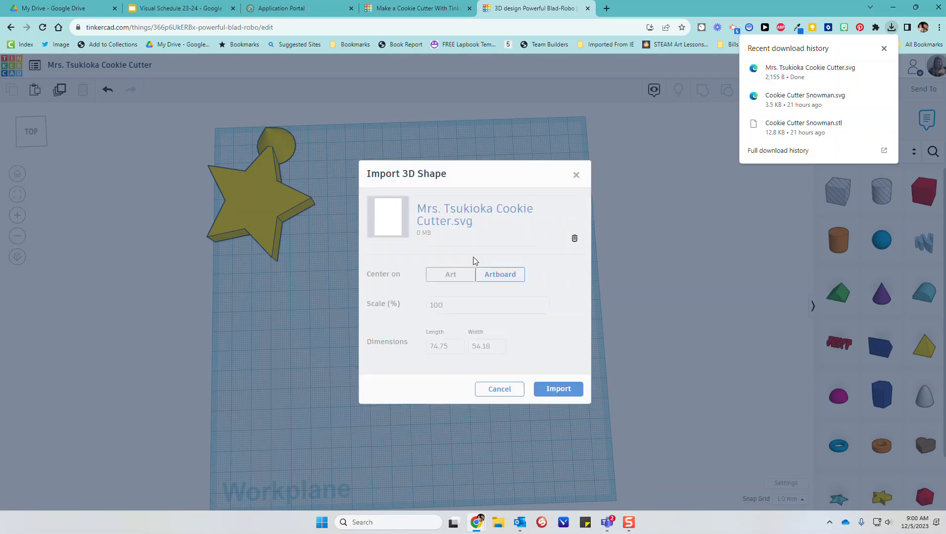
pyautogui.click(563, 390)
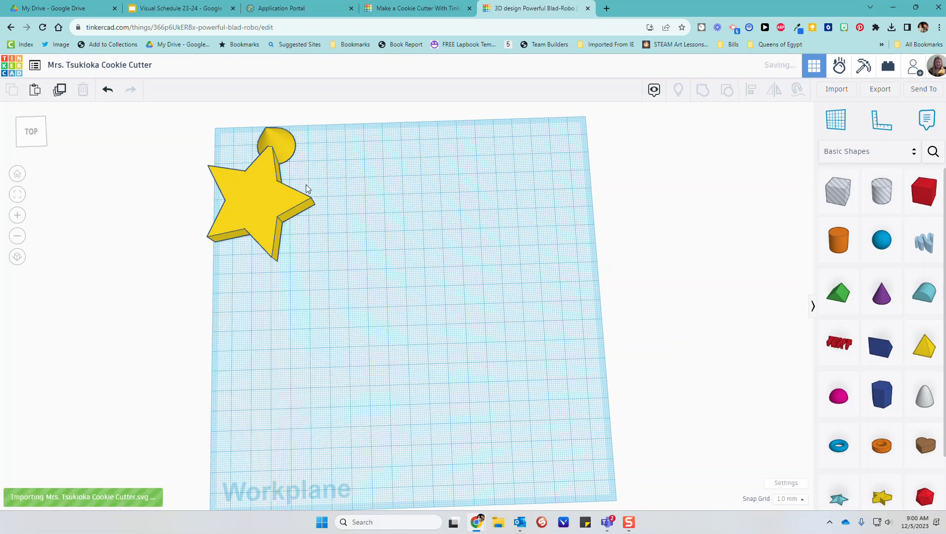
# Position the imported star shape behind the workplane's centre and place a duplicate of it near the front right
pyautogui.moveTo(401, 327); pyautogui.dragTo(416, 280)
pyautogui.moveTo(524, 364)
pyautogui.mouseDown(button='right')
pyautogui.moveTo(469, 240)
pyautogui.moveTo(517, 258)
pyautogui.moveTo(543, 286)
pyautogui.moveTo(522, 370)
pyautogui.moveTo(515, 363)
pyautogui.mouseUp(button='right')
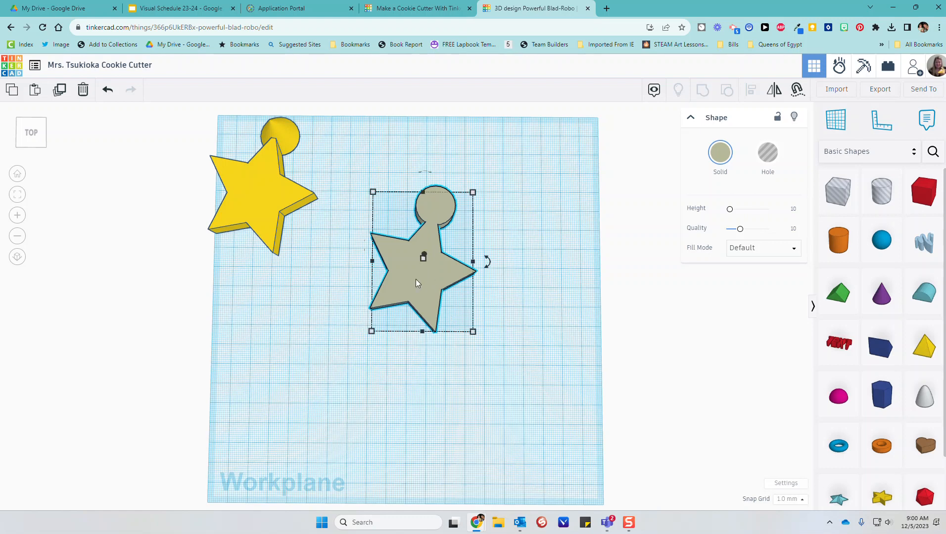
pyautogui.click(62, 94)
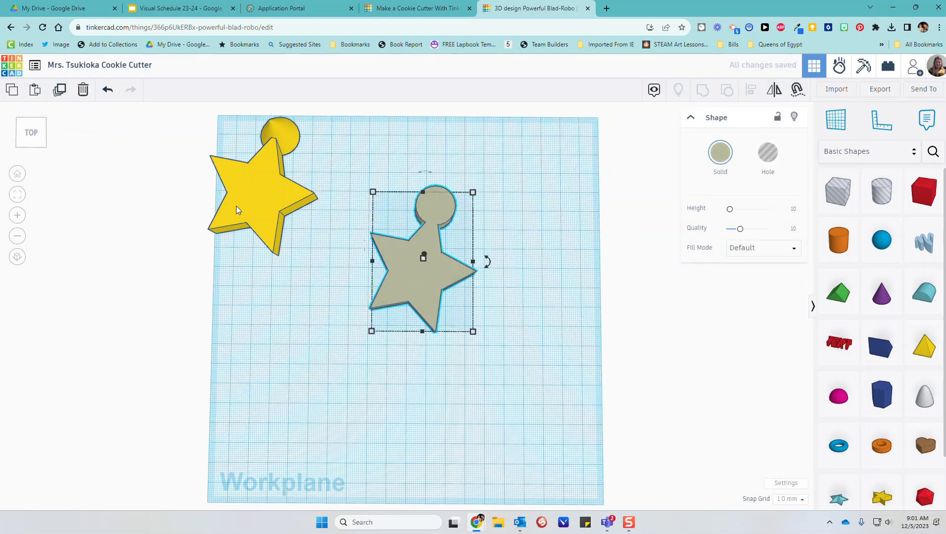
pyautogui.moveTo(412, 277); pyautogui.dragTo(496, 408)
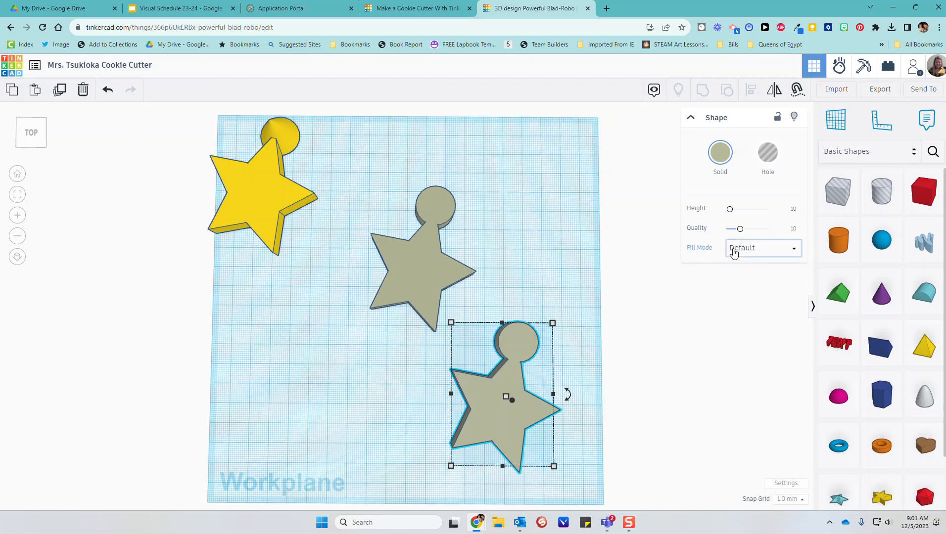
# Turn the duplicate into an outline with fill mode Outer Line and Round corners
pyautogui.click(776, 253)
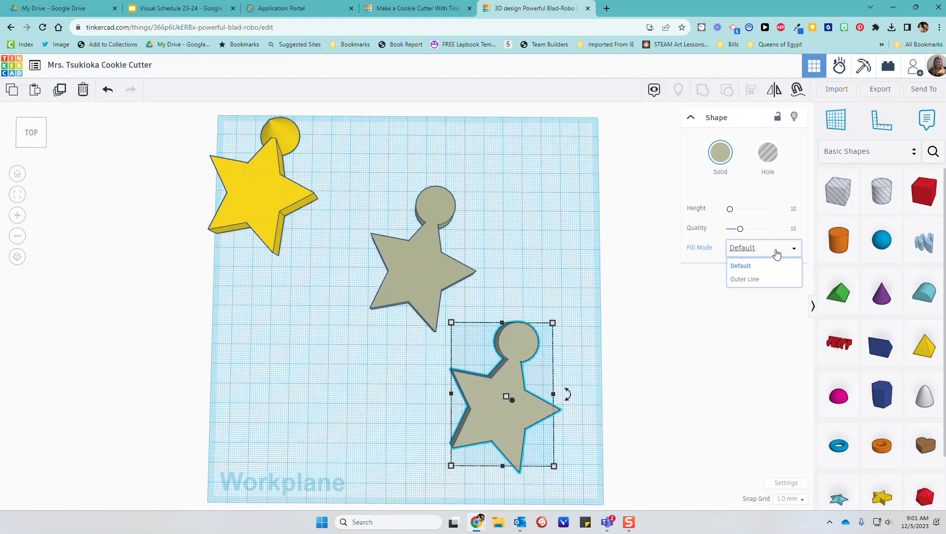
pyautogui.click(751, 280)
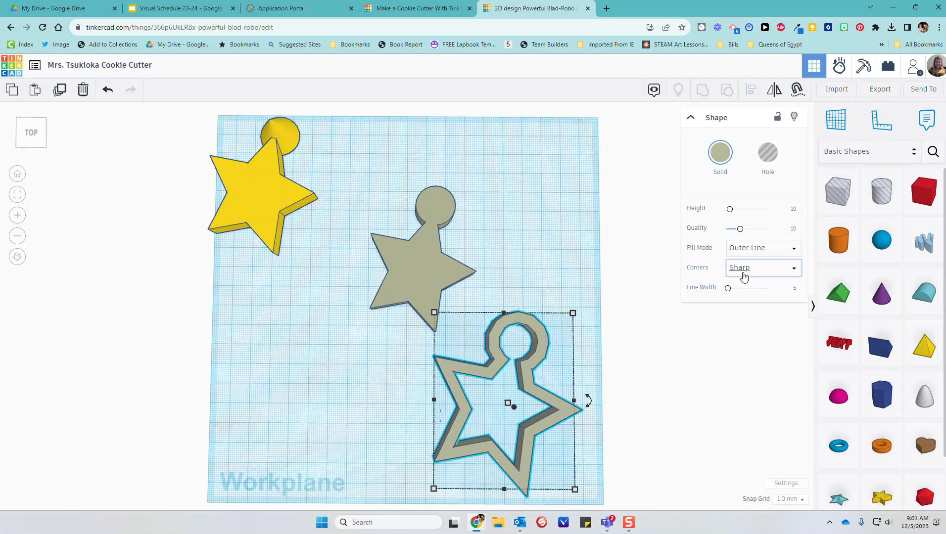
pyautogui.click(759, 272)
pyautogui.click(751, 286)
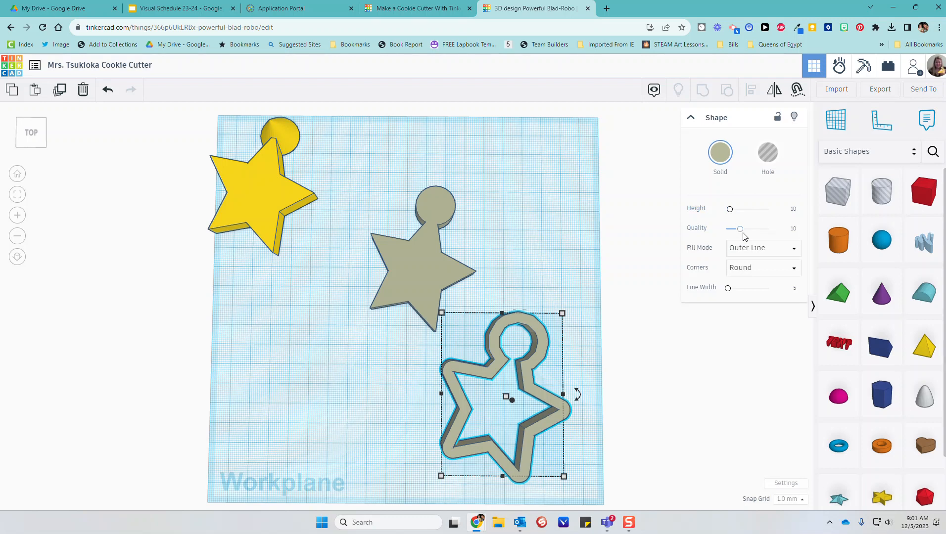
# Set the front outline's height to 1 and its line width to 10
pyautogui.click(793, 209)
pyautogui.press('BackSpace')
pyautogui.click(793, 289)
pyautogui.click(794, 290)
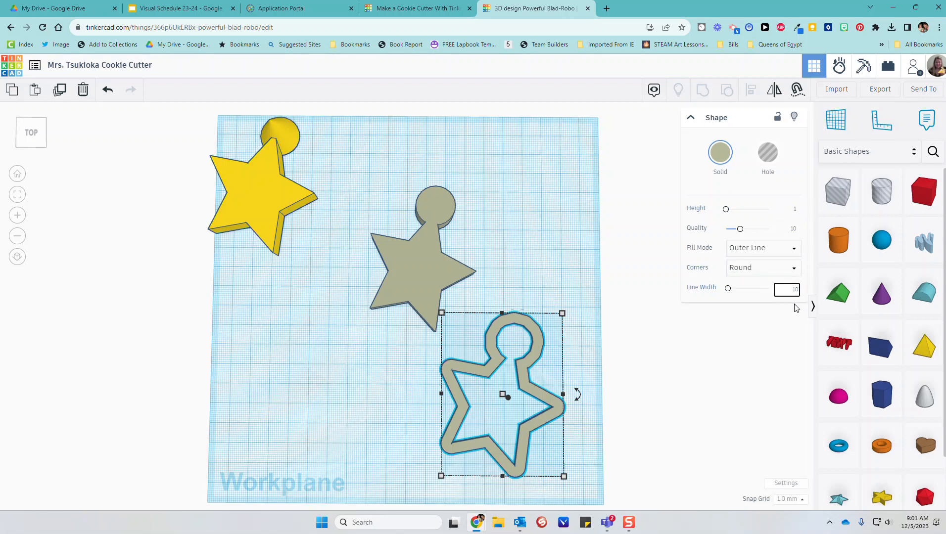
pyautogui.click(384, 383)
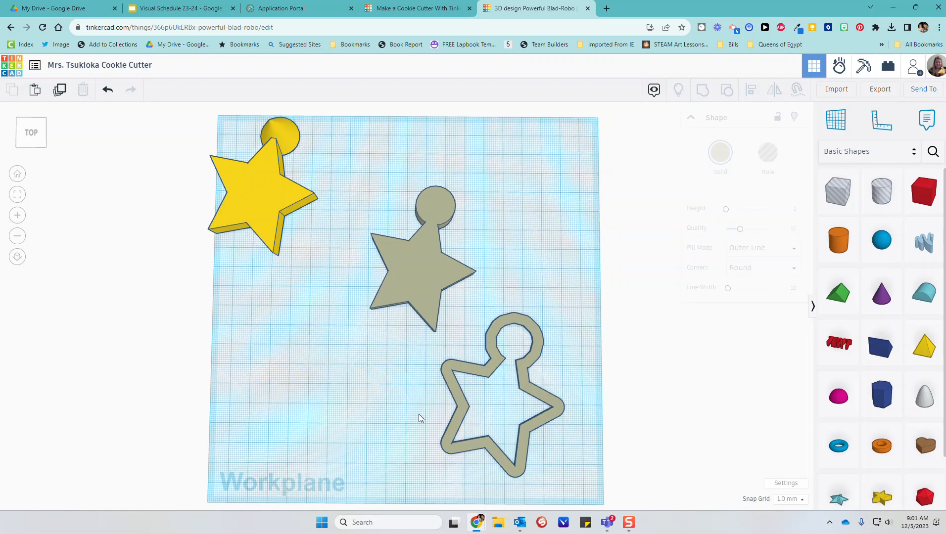
# Turn the remaining solid imported star into an outline with fill mode Outer Line and Round corners
pyautogui.moveTo(415, 428); pyautogui.dragTo(375, 320, button='right')
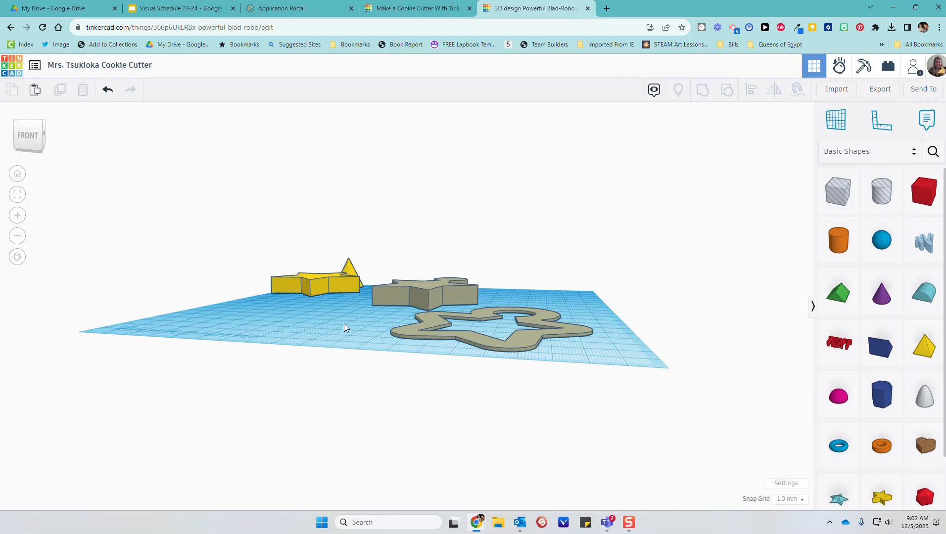
pyautogui.moveTo(335, 314); pyautogui.dragTo(401, 349, button='right')
pyautogui.click(404, 290)
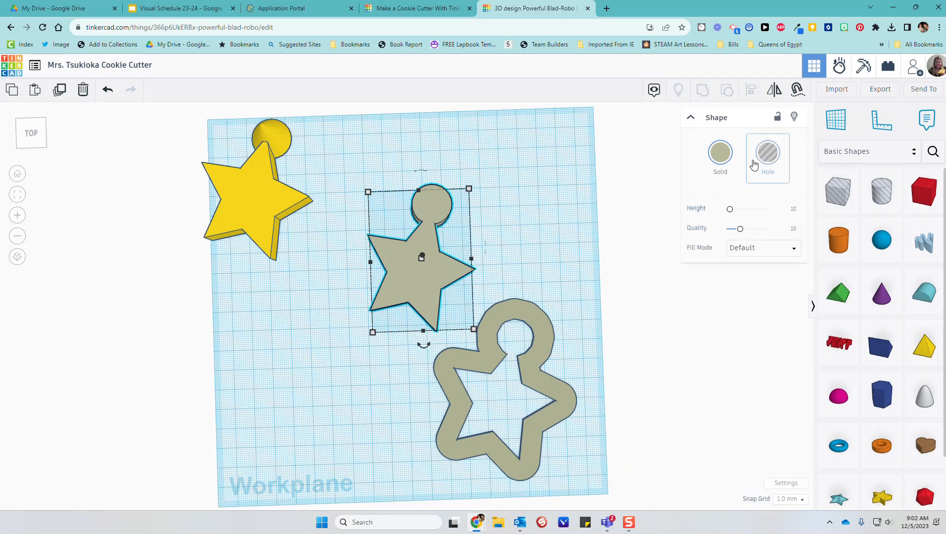
pyautogui.click(741, 251)
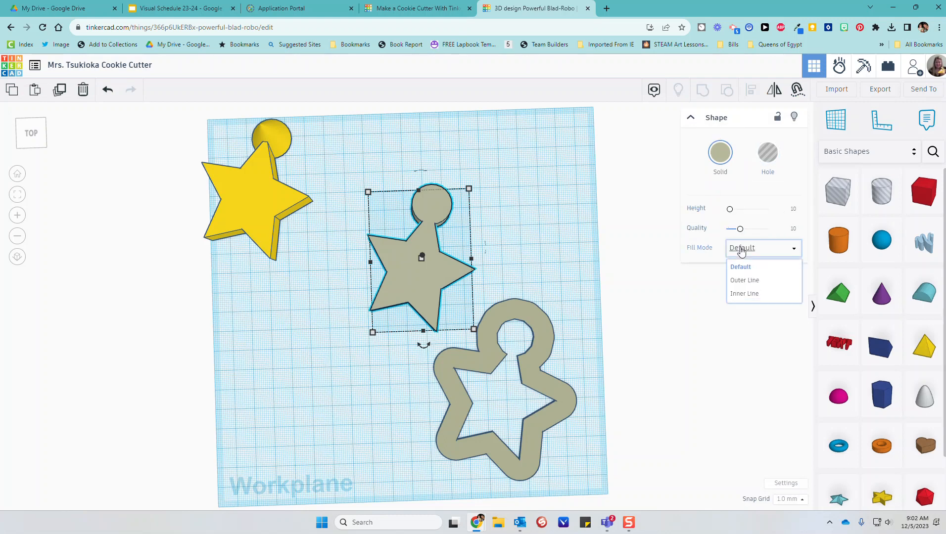
pyautogui.click(744, 280)
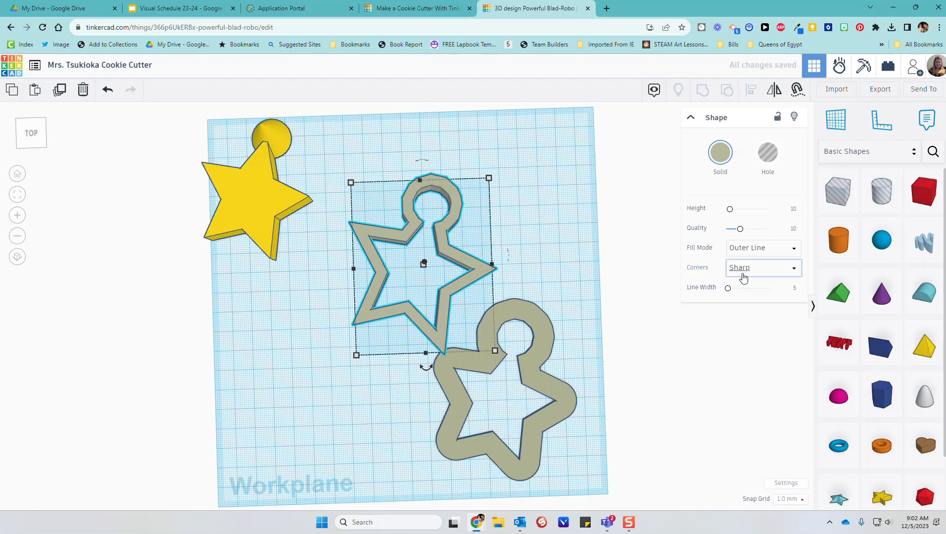
pyautogui.click(743, 267)
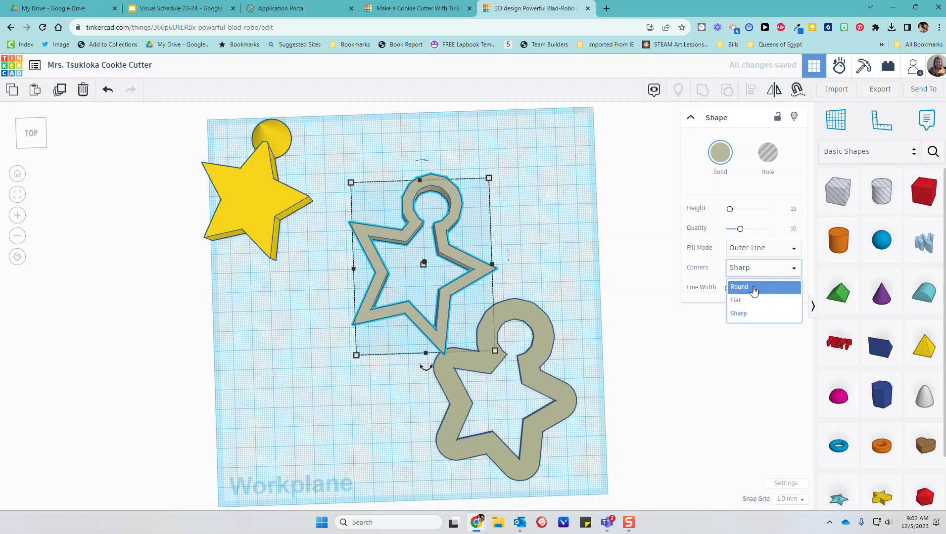
pyautogui.click(754, 288)
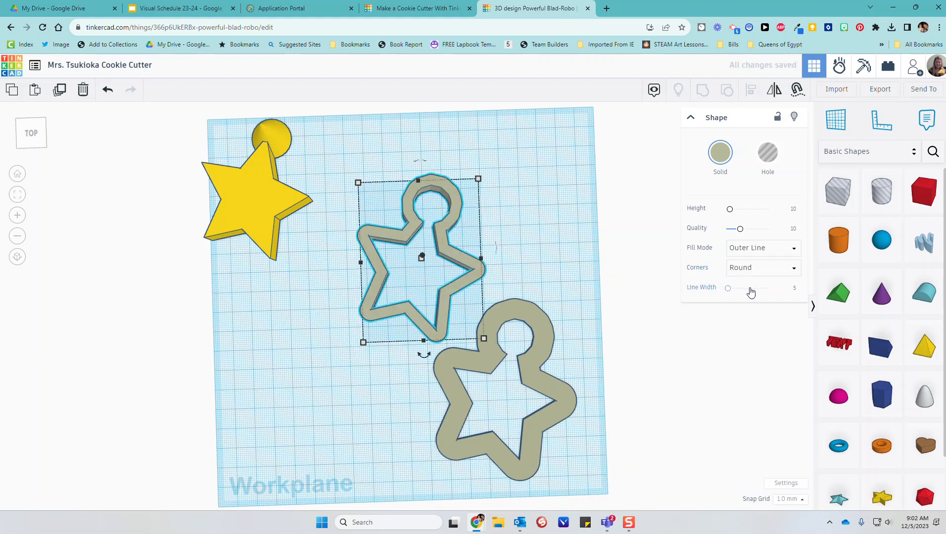
# Set the line width of the taller star outline to 1
pyautogui.click(793, 210)
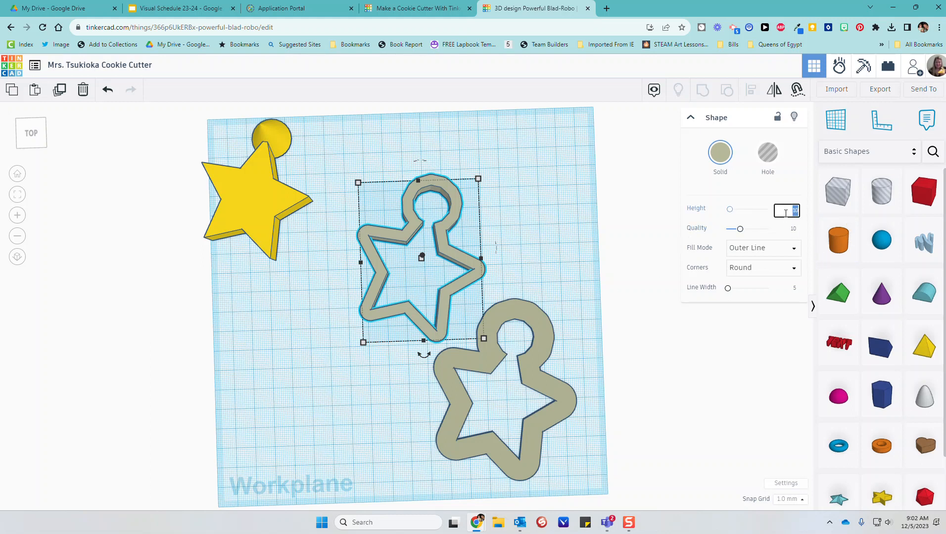
pyautogui.click(793, 290)
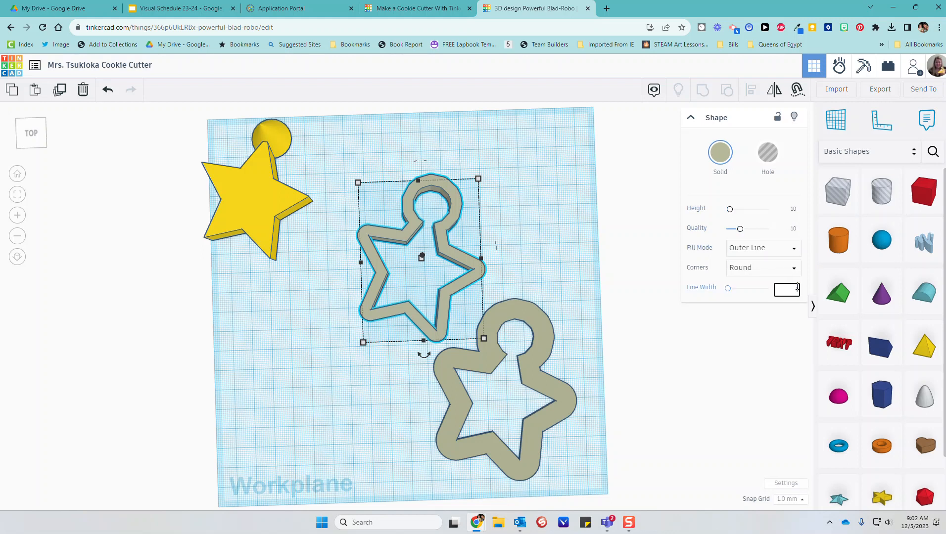
pyautogui.write('1')
pyautogui.press('Return')
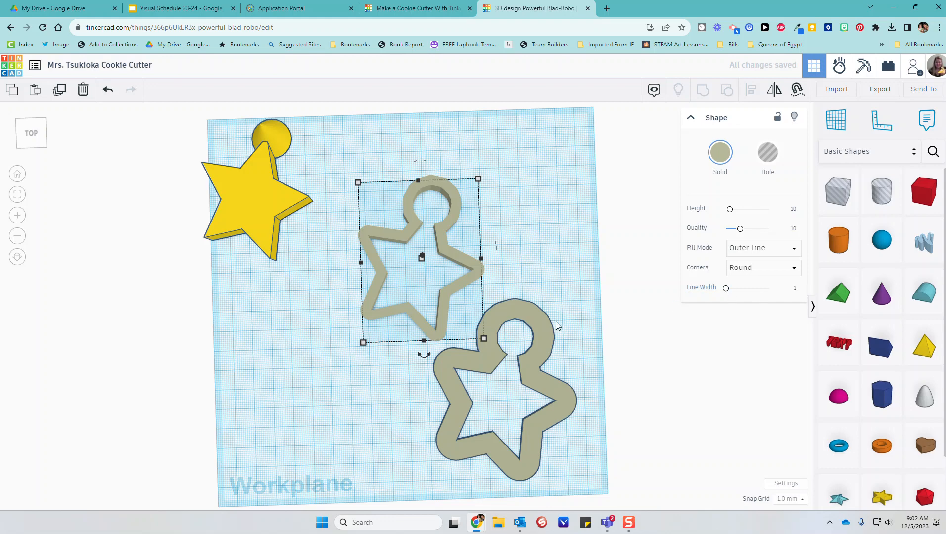
# Move the tall thin outline 41 mm across and 69 mm forward onto the flat wide outline
pyautogui.moveTo(367, 433)
pyautogui.mouseDown(button='right')
pyautogui.moveTo(357, 351)
pyautogui.moveTo(322, 327)
pyautogui.moveTo(223, 309)
pyautogui.moveTo(453, 400)
pyautogui.moveTo(440, 441)
pyautogui.moveTo(386, 422)
pyautogui.moveTo(373, 431)
pyautogui.mouseUp(button='right')
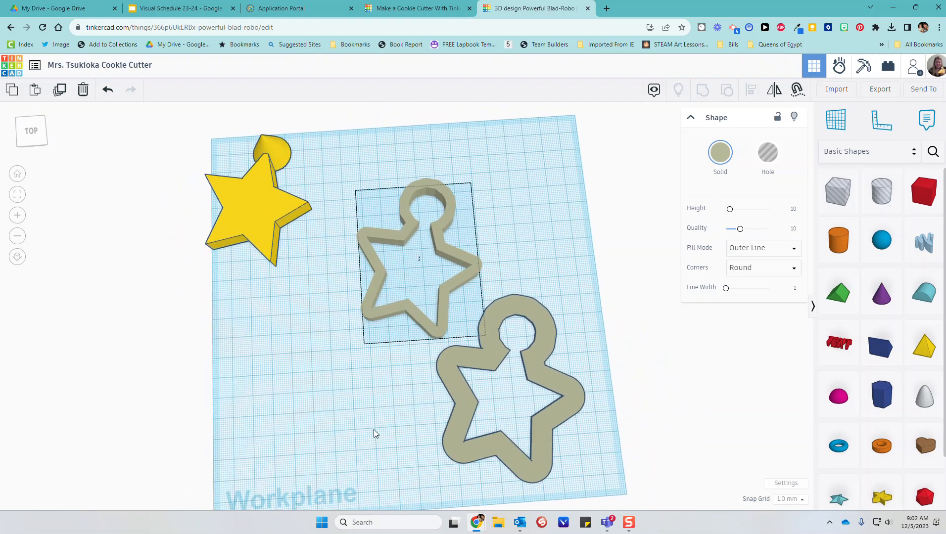
pyautogui.moveTo(403, 307); pyautogui.dragTo(500, 444)
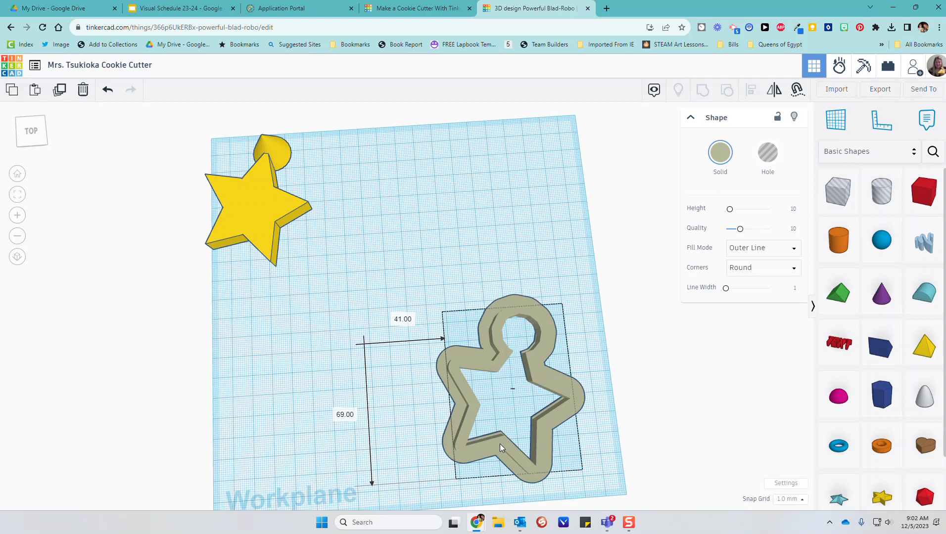
pyautogui.moveTo(412, 435); pyautogui.dragTo(376, 422, button='right')
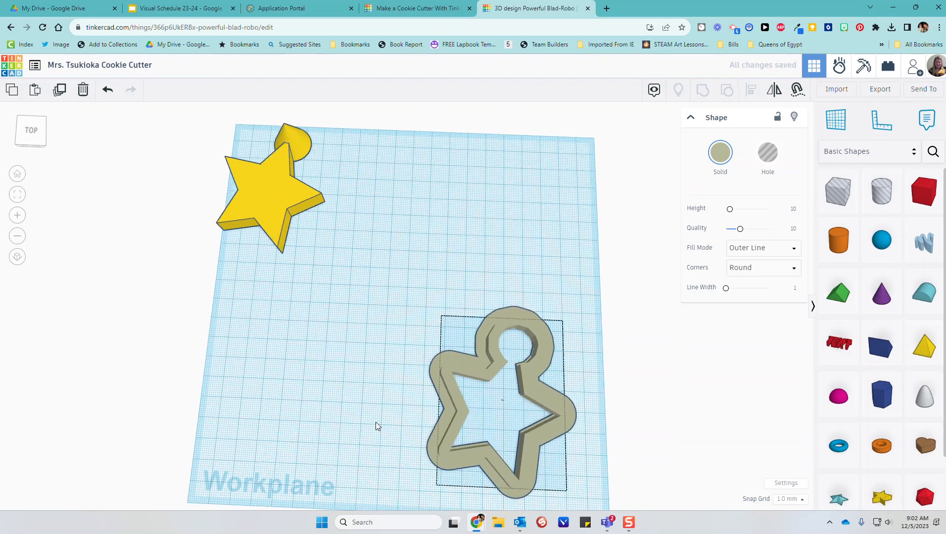
# Align the tall thin outline and the flat wide outline at their centres along both horizontal axes, and group them into one cutter
pyautogui.click(429, 276)
pyautogui.moveTo(410, 267); pyautogui.dragTo(599, 508)
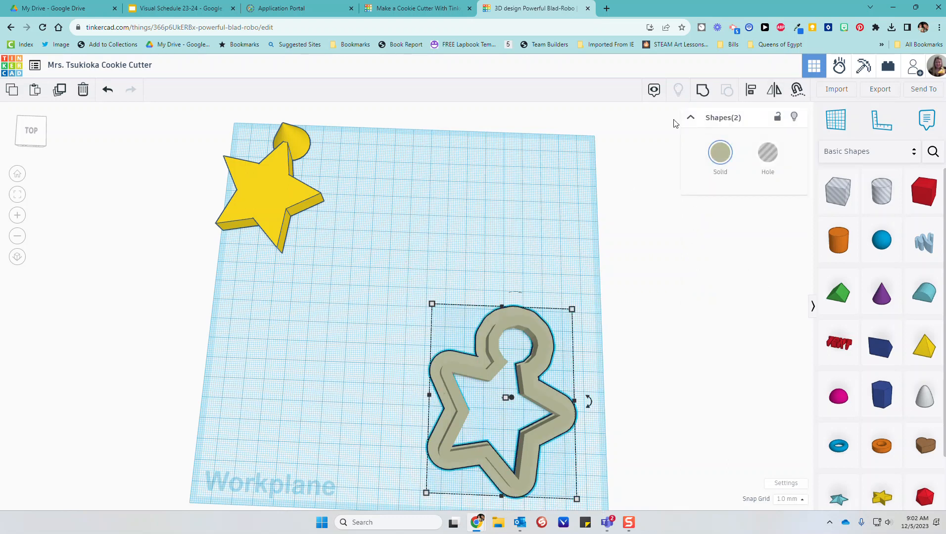
pyautogui.click(751, 90)
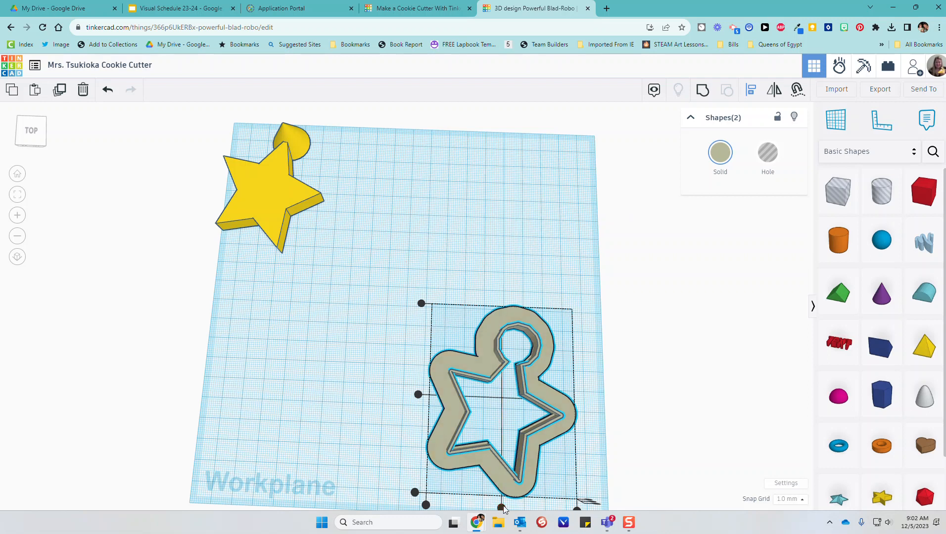
pyautogui.click(418, 394)
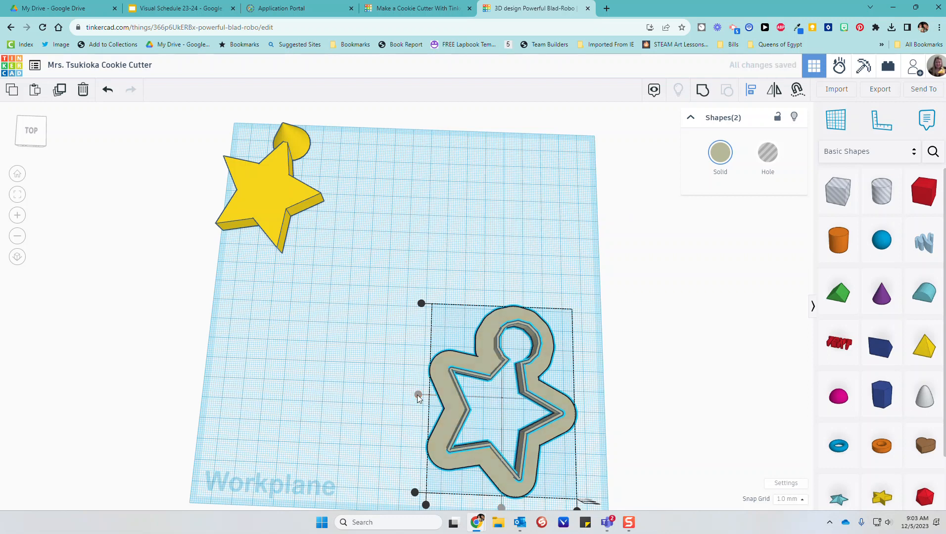
pyautogui.moveTo(366, 417); pyautogui.dragTo(366, 388, button='right')
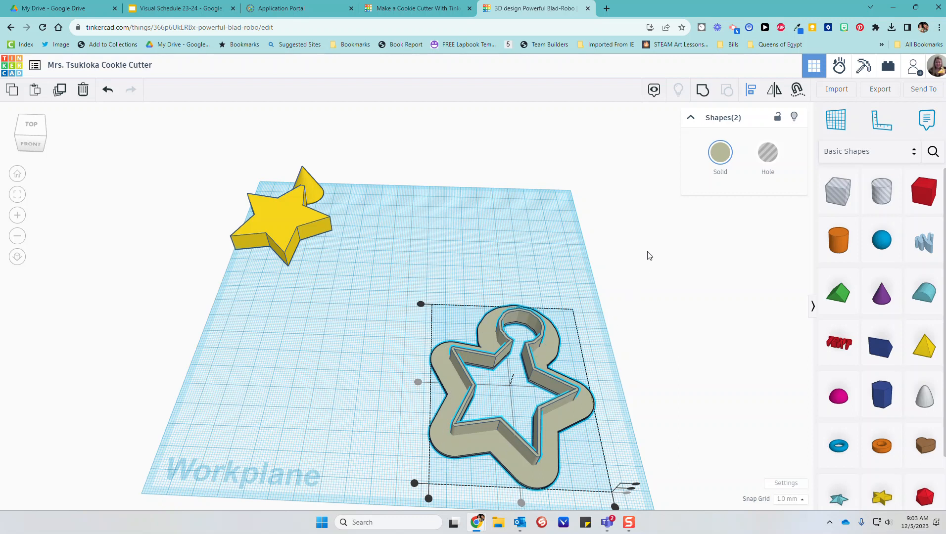
pyautogui.click(700, 93)
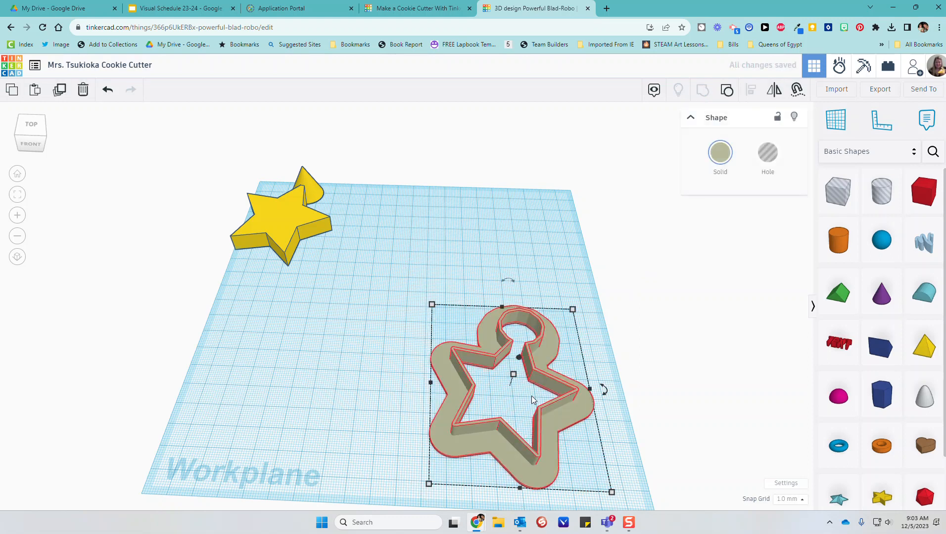
# Move the grouped cutter about 39 mm left and 32 mm toward the back of the workplane, and undo that move
pyautogui.moveTo(540, 370); pyautogui.dragTo(453, 306)
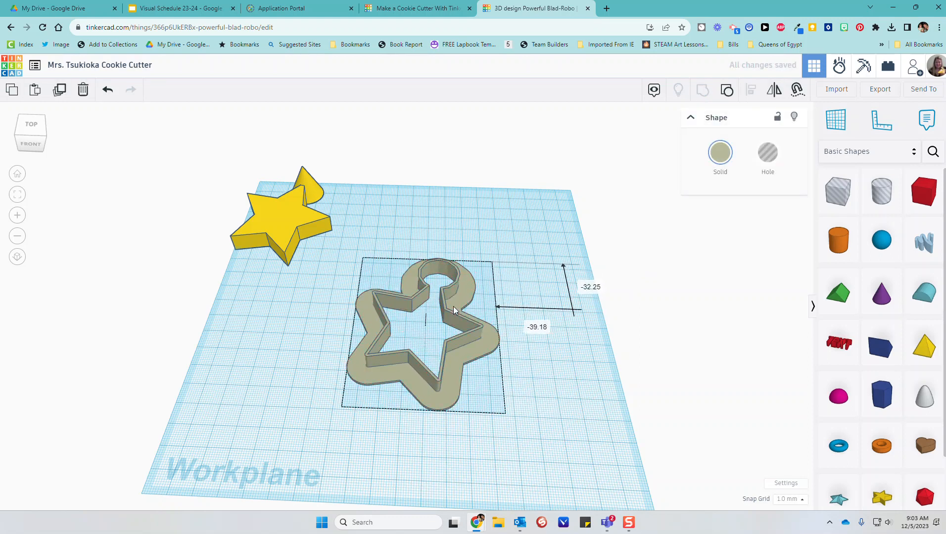
pyautogui.moveTo(552, 431); pyautogui.dragTo(560, 480, button='right')
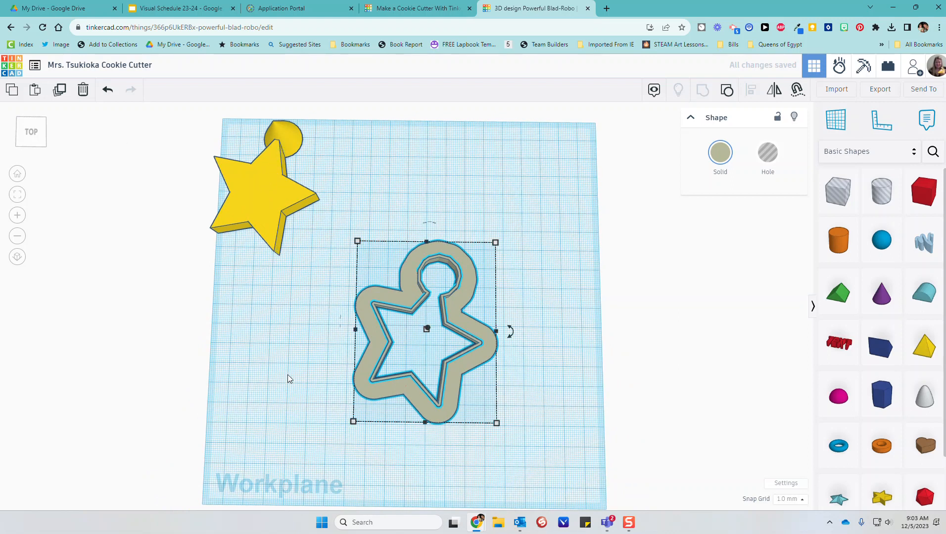
pyautogui.moveTo(291, 371); pyautogui.dragTo(309, 402, button='right')
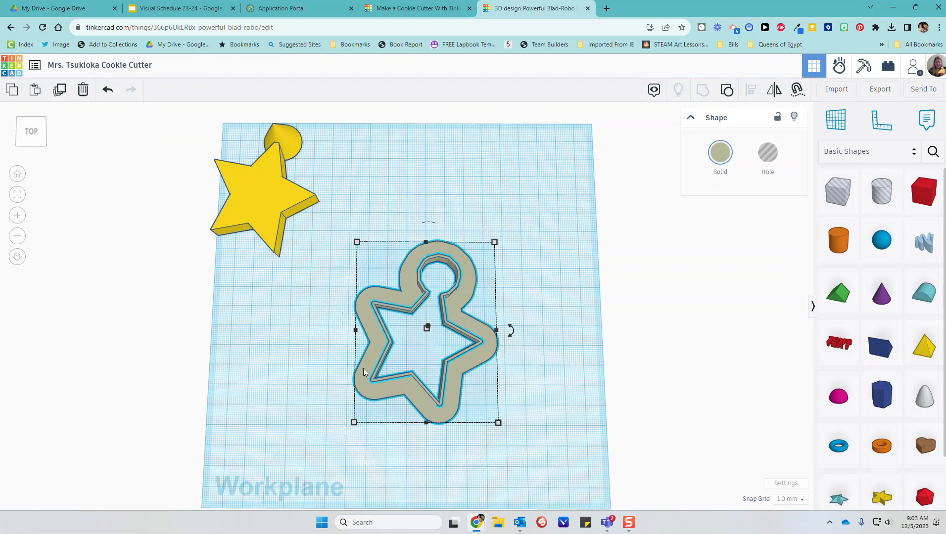
pyautogui.click(108, 91)
# Move the grouped cutter 37 mm left and 66.25 mm toward the back, undoing a further small shift toward the front
pyautogui.moveTo(493, 366); pyautogui.dragTo(418, 237)
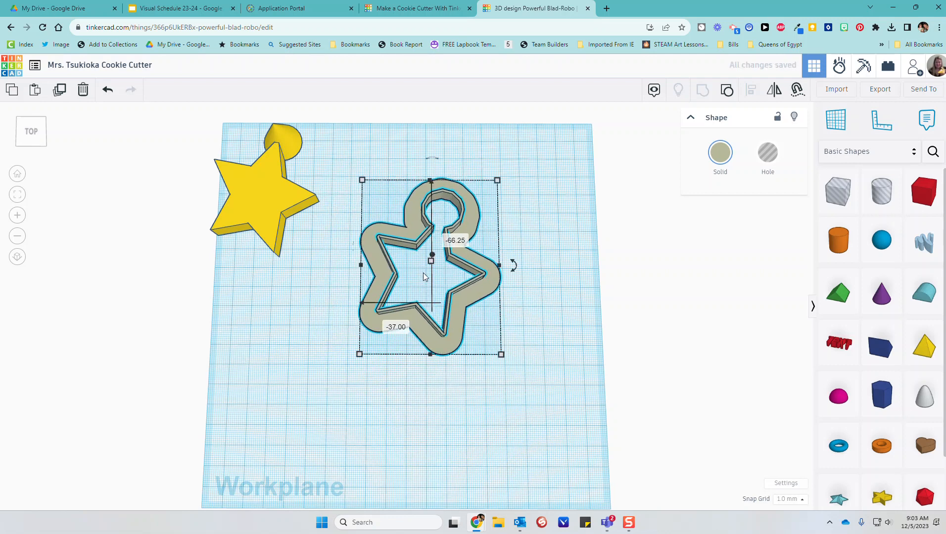
pyautogui.moveTo(452, 345); pyautogui.dragTo(459, 392)
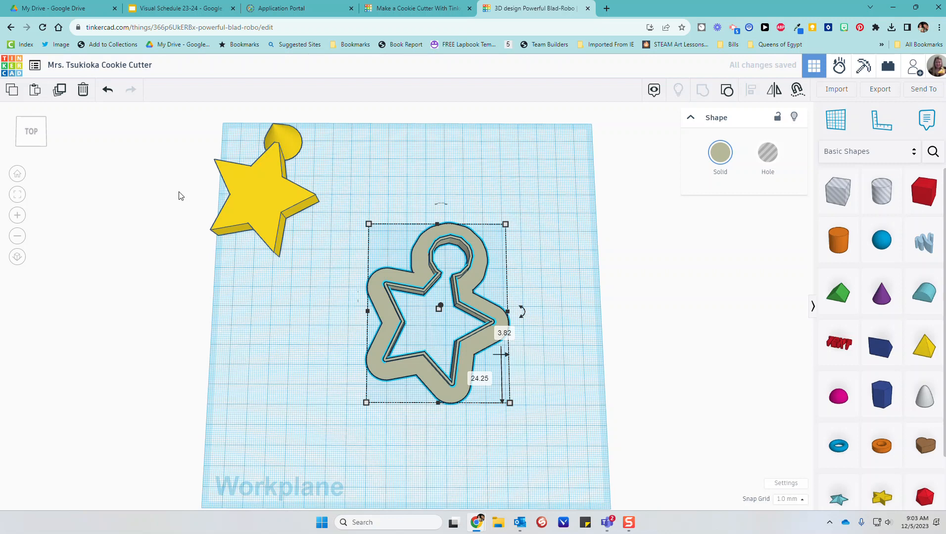
pyautogui.hotkey('ctrl', 'z')
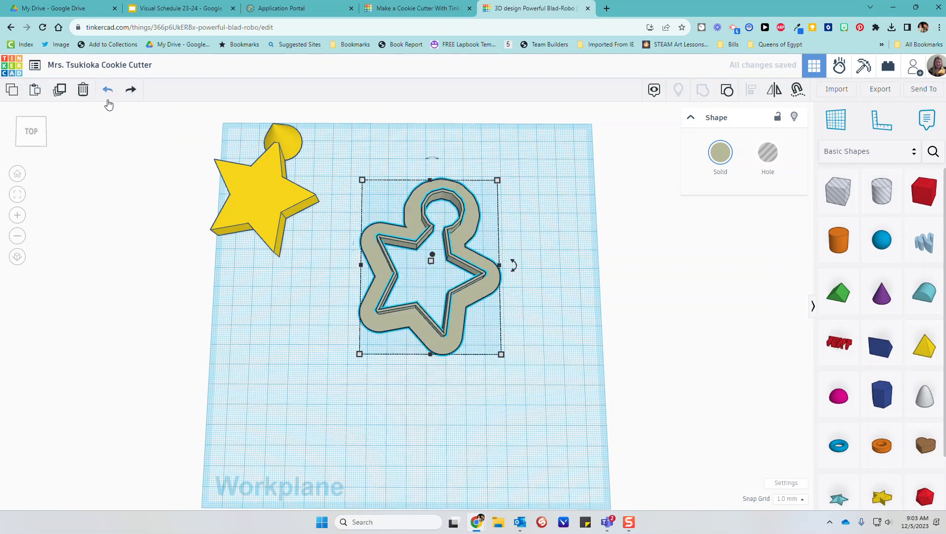
# Mirror the grouped cutter left-right and front-back, and mirror it back again along both axes
pyautogui.click(775, 91)
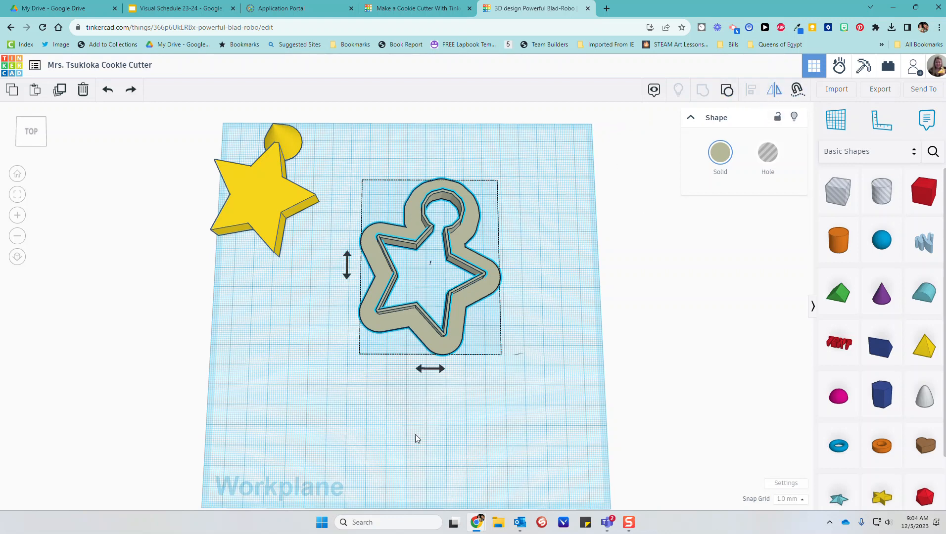
pyautogui.click(438, 371)
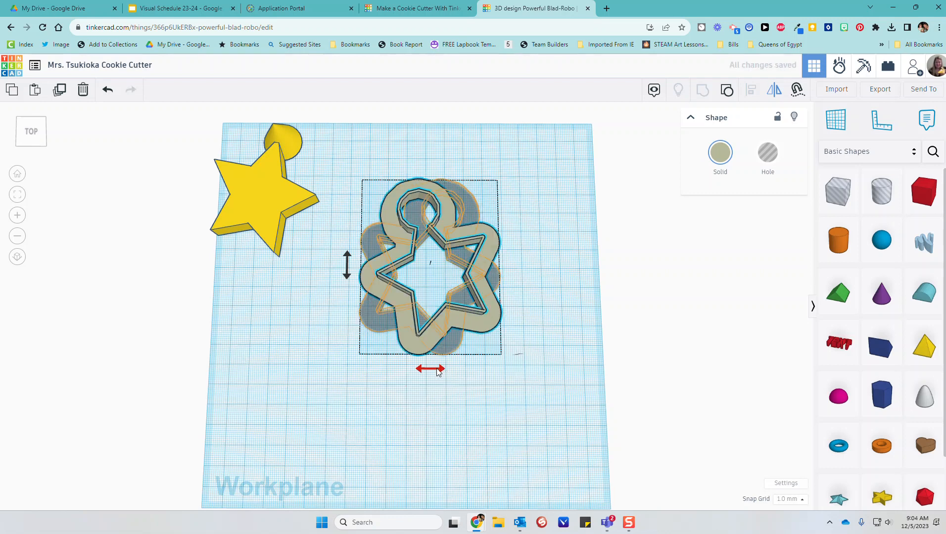
pyautogui.click(346, 272)
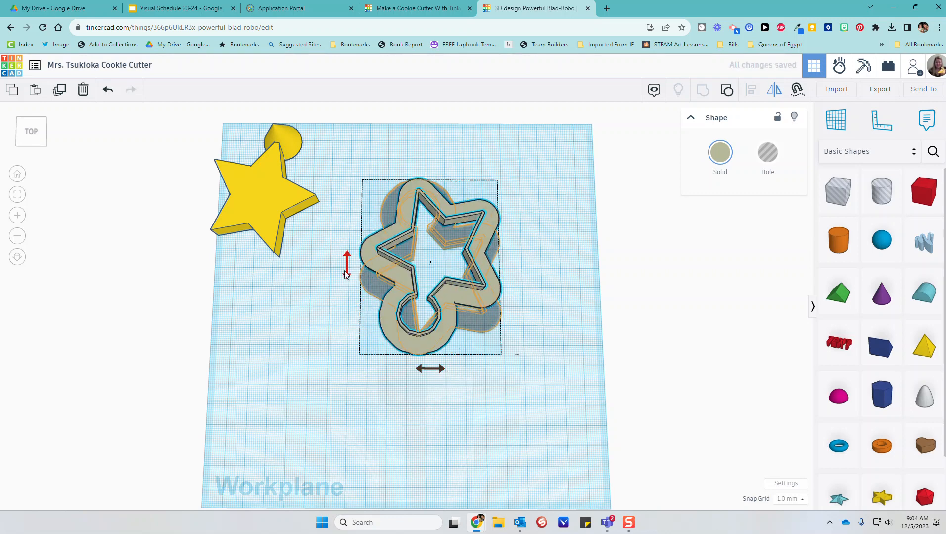
pyautogui.click(430, 368)
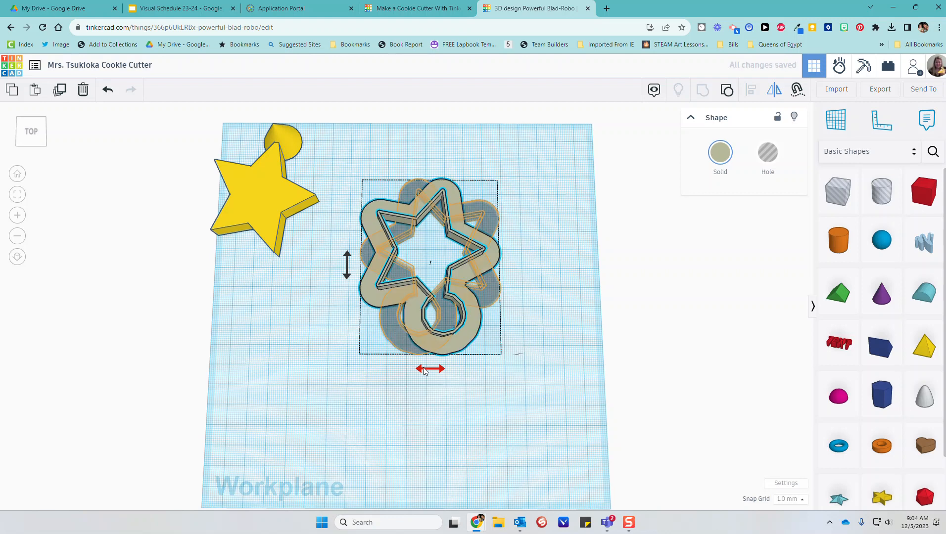
pyautogui.click(346, 265)
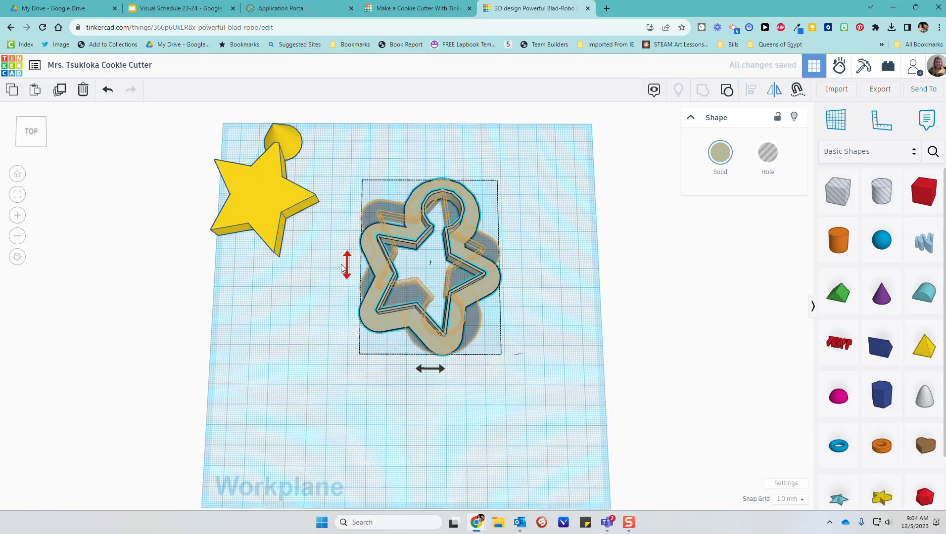
pyautogui.click(408, 417)
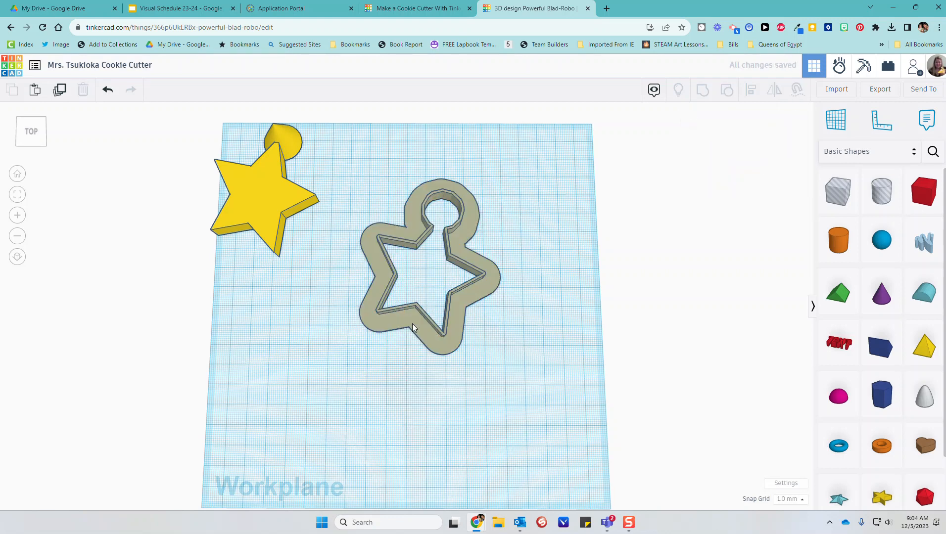
pyautogui.moveTo(416, 421); pyautogui.dragTo(340, 373, button='right')
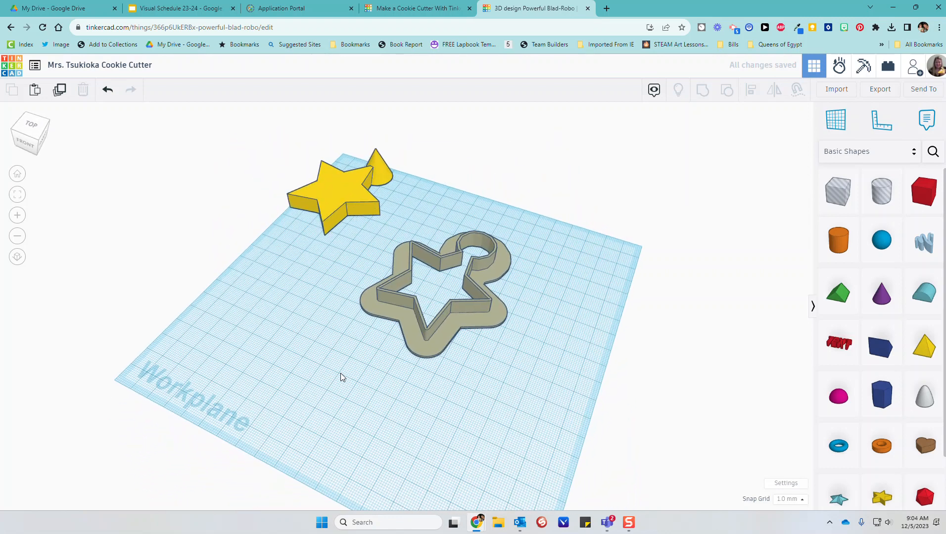